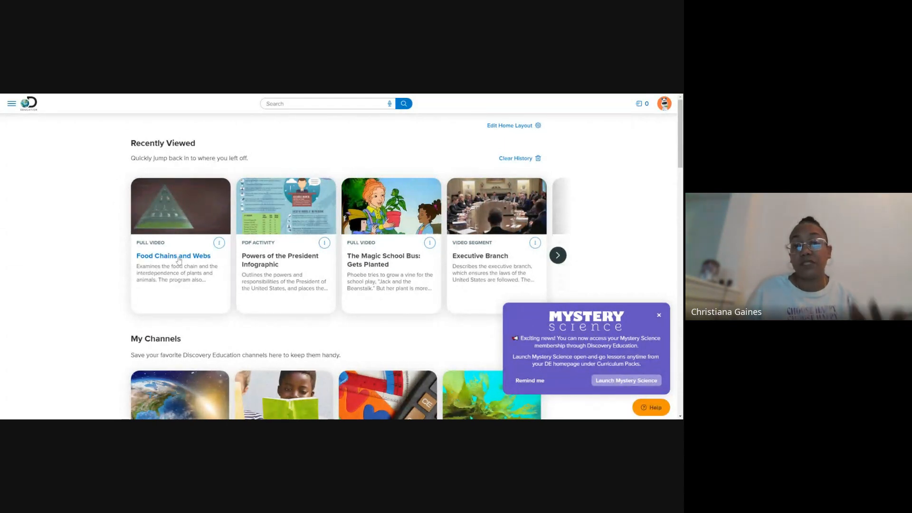
Open the Food Chains and Webs video and start building a Video Quiz activity from it.
{"action": "left_click", "coordinate": [179, 260]}
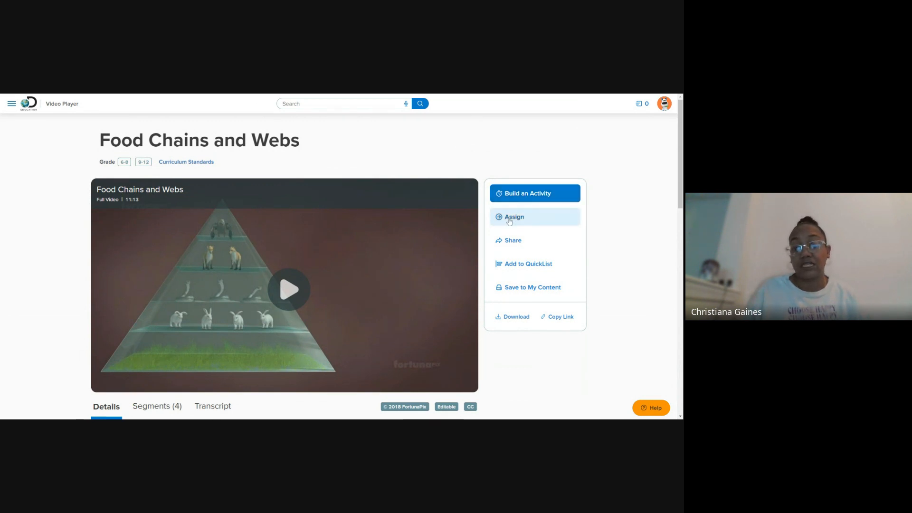
{"action": "left_click", "coordinate": [523, 199]}
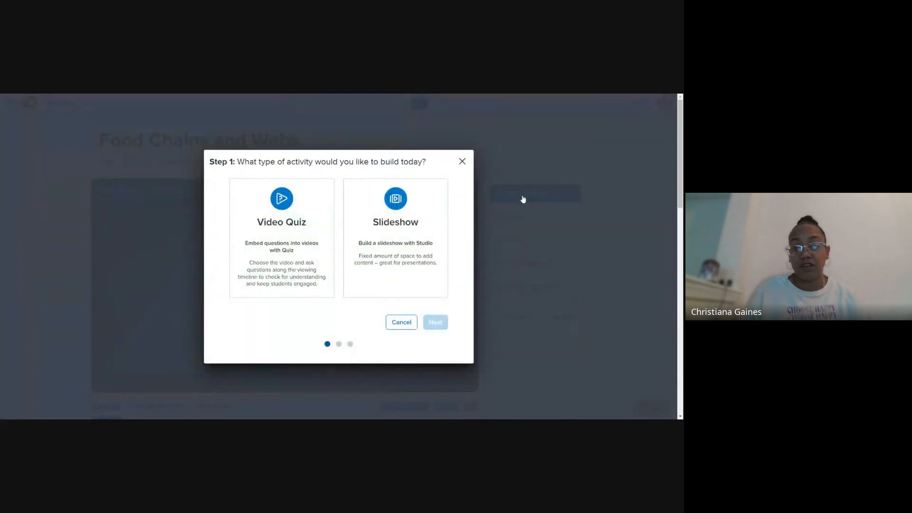
{"action": "left_click", "coordinate": [289, 242]}
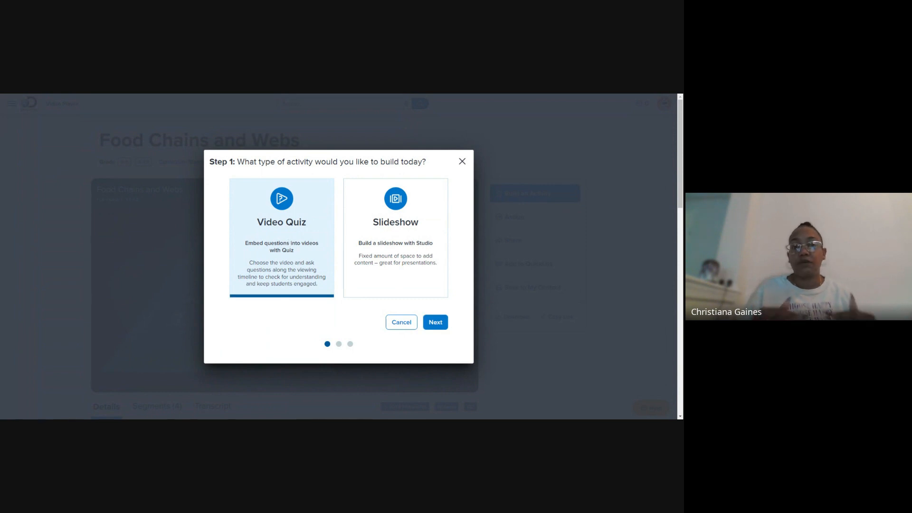
{"action": "left_click", "coordinate": [433, 325]}
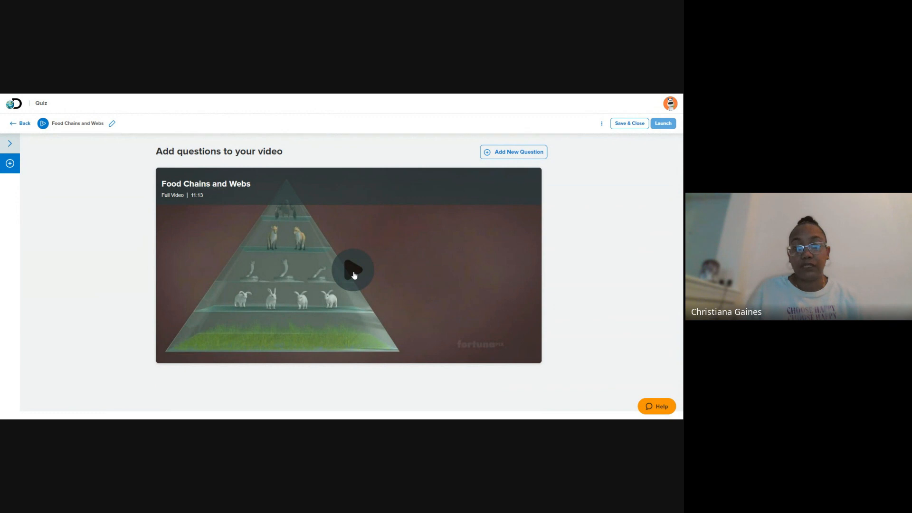
Mute the quiz video while it plays and add a new question at 02:50.
{"action": "left_click", "coordinate": [354, 275]}
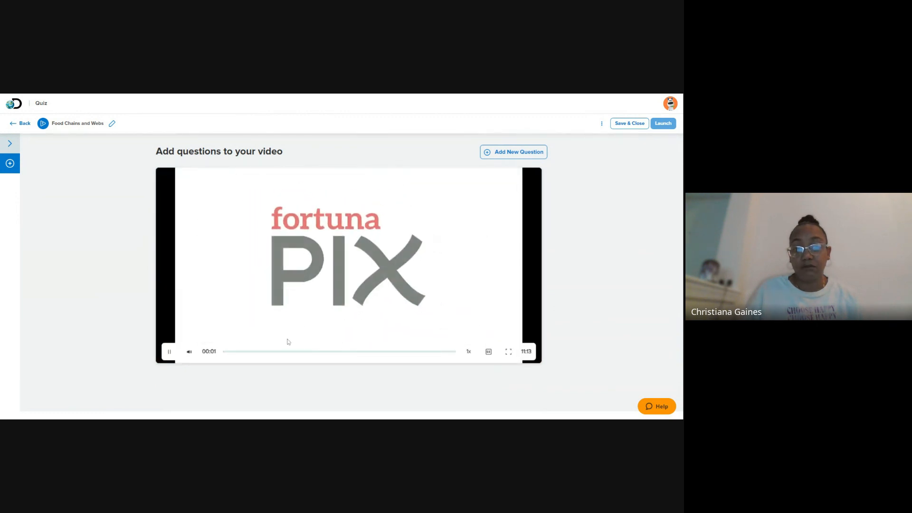
{"action": "left_click", "coordinate": [189, 352]}
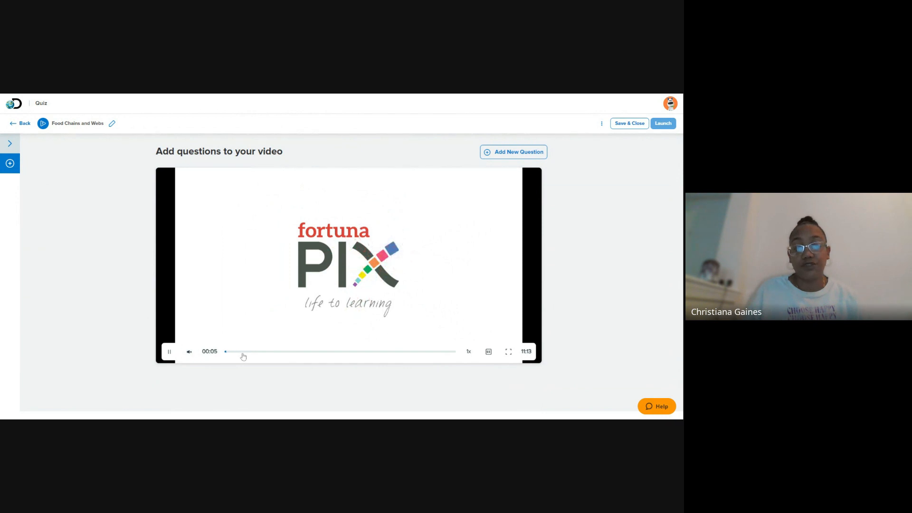
{"action": "left_click", "coordinate": [244, 352]}
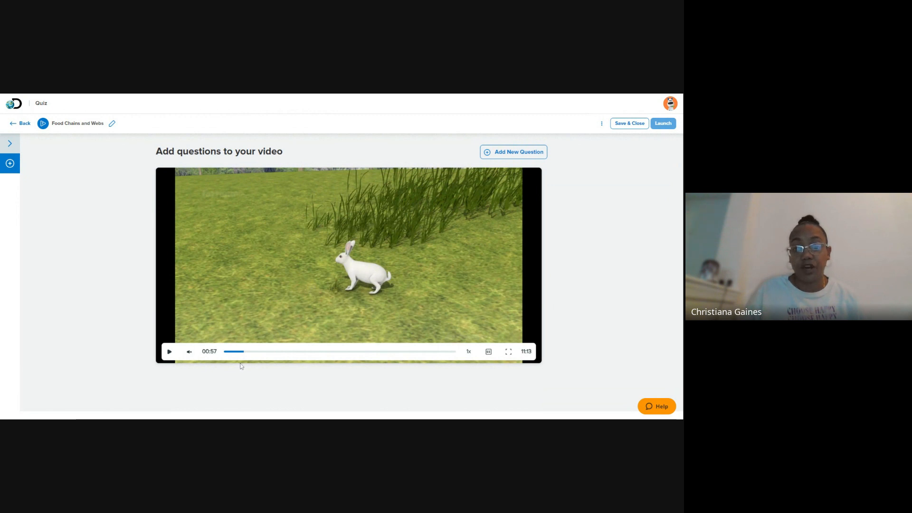
{"action": "left_click", "coordinate": [262, 352]}
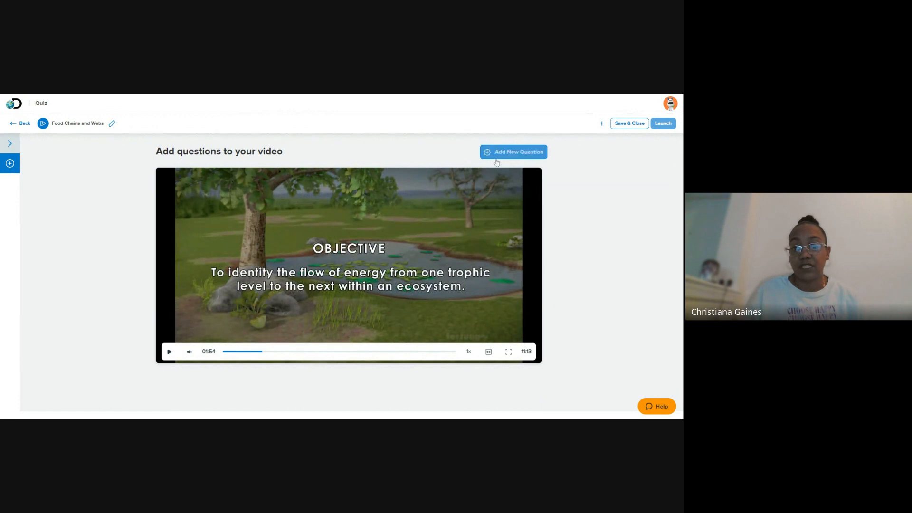
{"action": "left_click", "coordinate": [282, 352]}
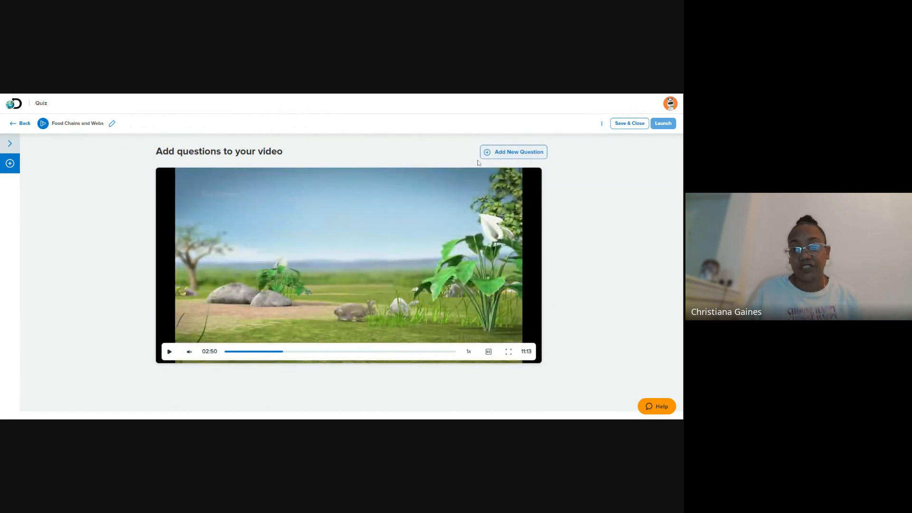
{"action": "left_click", "coordinate": [497, 152]}
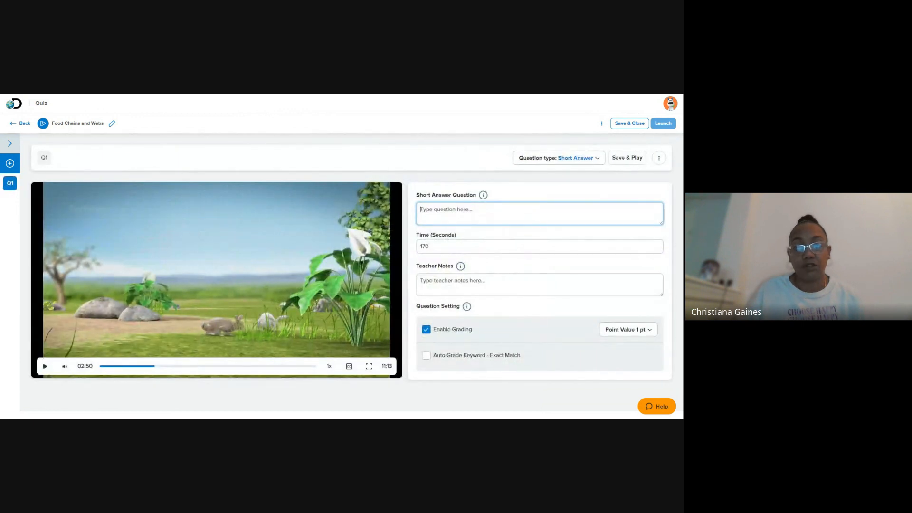
{"action": "type", "text": "How d"}
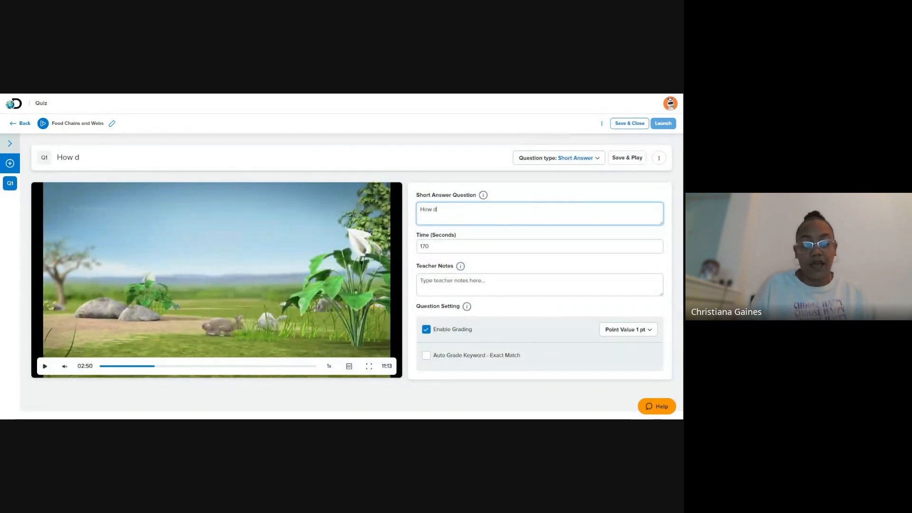
{"action": "type", "text": "o al"}
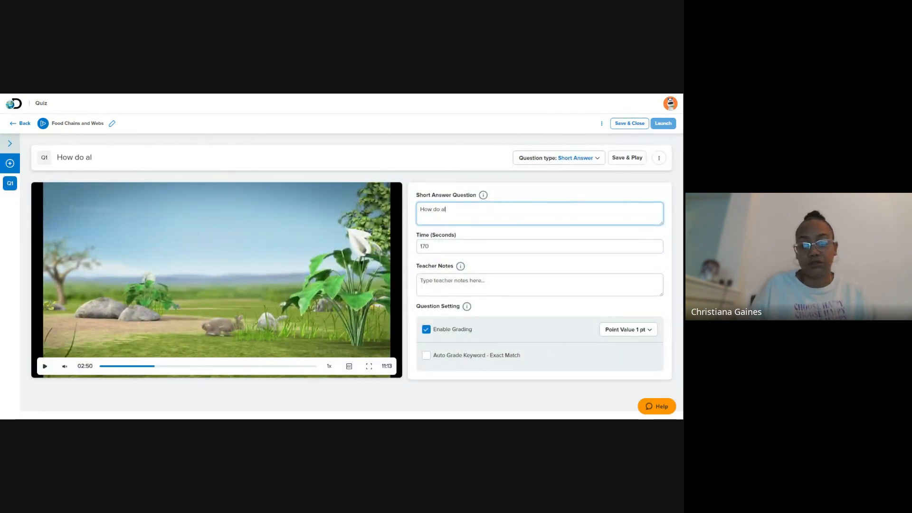
{"action": "type", "text": "l plants star"}
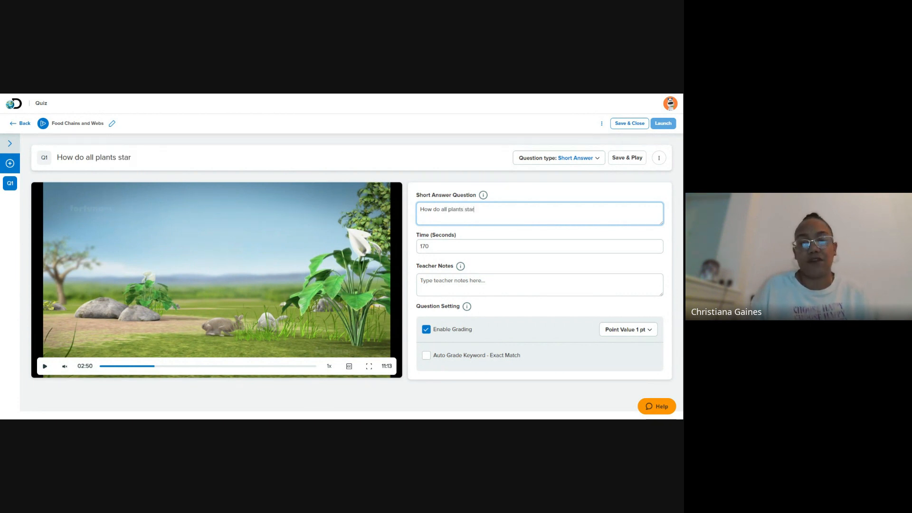
{"action": "key", "text": "BackSpace"}
{"action": "key", "text": "BackSpace"}
{"action": "key", "text": "BackSpace"}
{"action": "key", "text": "BackSpace"}
{"action": "key", "text": "BackSpace"}
{"action": "key", "text": "BackSpace"}
{"action": "key", "text": "BackSpace"}
{"action": "key", "text": "BackSpace"}
{"action": "key", "text": "BackSpace"}
{"action": "key", "text": "BackSpace"}
{"action": "key", "text": "BackSpace"}
{"action": "key", "text": "BackSpace"}
{"action": "key", "text": "BackSpace"}
{"action": "key", "text": "BackSpace"}
{"action": "key", "text": "BackSpace"}
{"action": "key", "text": "BackSpace"}
{"action": "key", "text": "BackSpace"}
{"action": "key", "text": "BackSpace"}
{"action": "key", "text": "BackSpace"}
{"action": "key", "text": "BackSpace"}
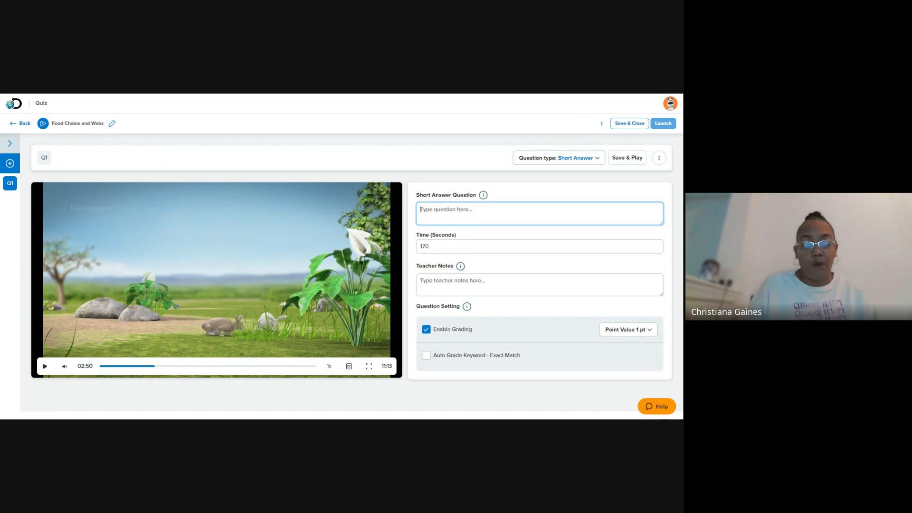
Enter "What is the scientific name for all plants?" as the short answer question.
{"action": "type", "text": "What is the name"}
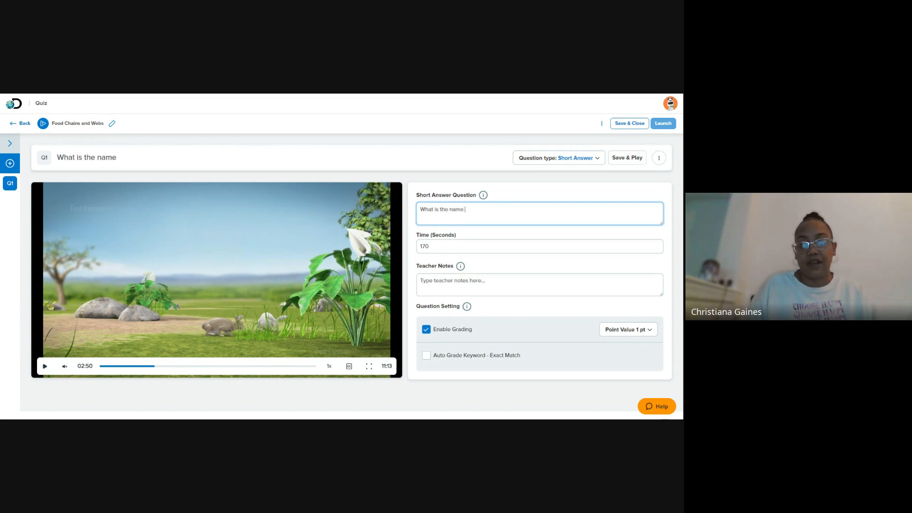
{"action": "key", "text": "BackSpace"}
{"action": "key", "text": "BackSpace"}
{"action": "key", "text": "BackSpace"}
{"action": "type", "text": "sc"}
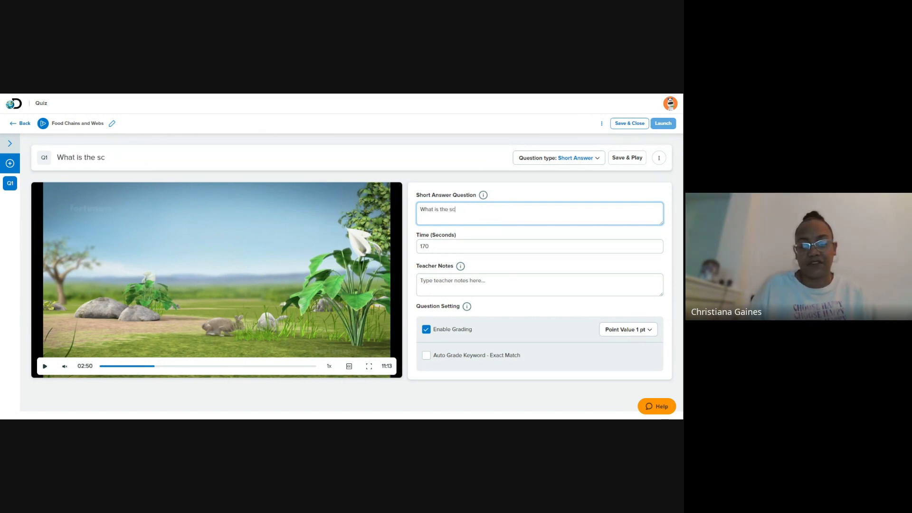
{"action": "type", "text": "ientific nae f"}
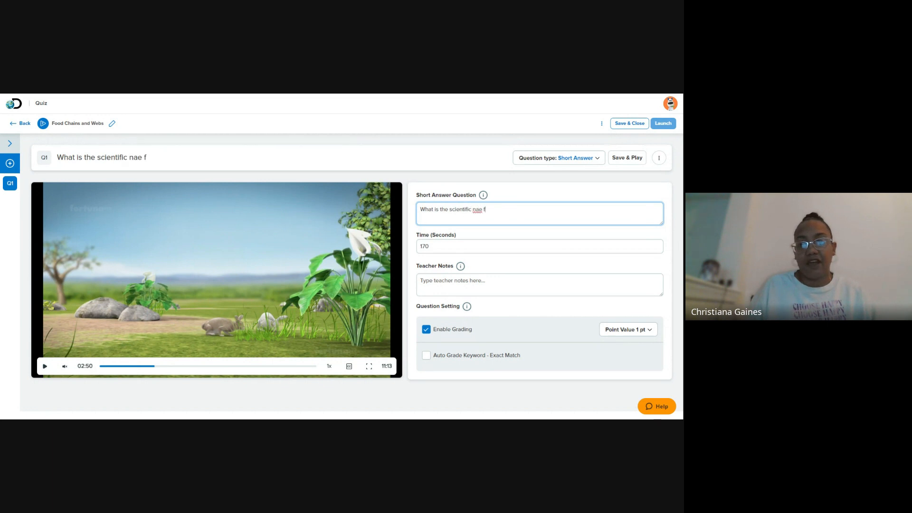
{"action": "key", "text": "BackSpace"}
{"action": "key", "text": "BackSpace"}
{"action": "key", "text": "BackSpace"}
{"action": "type", "text": "me for all plants?"}
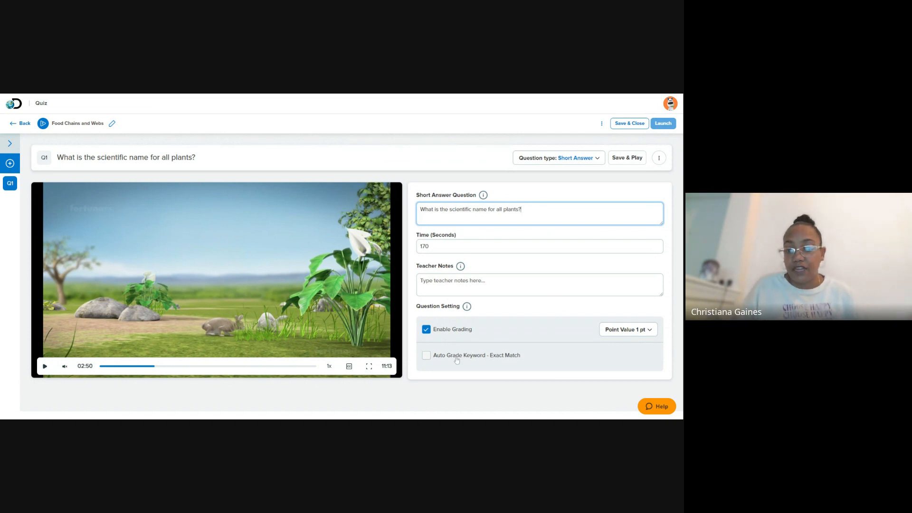
Enable exact-match keyword auto-grading with the answer "Producer", and save the question and quiz.
{"action": "left_click", "coordinate": [426, 359]}
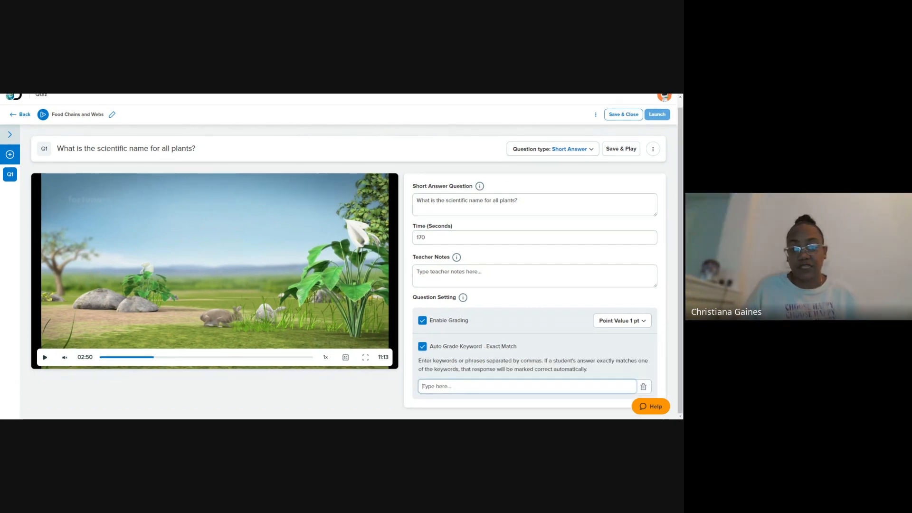
{"action": "type", "text": "Producer"}
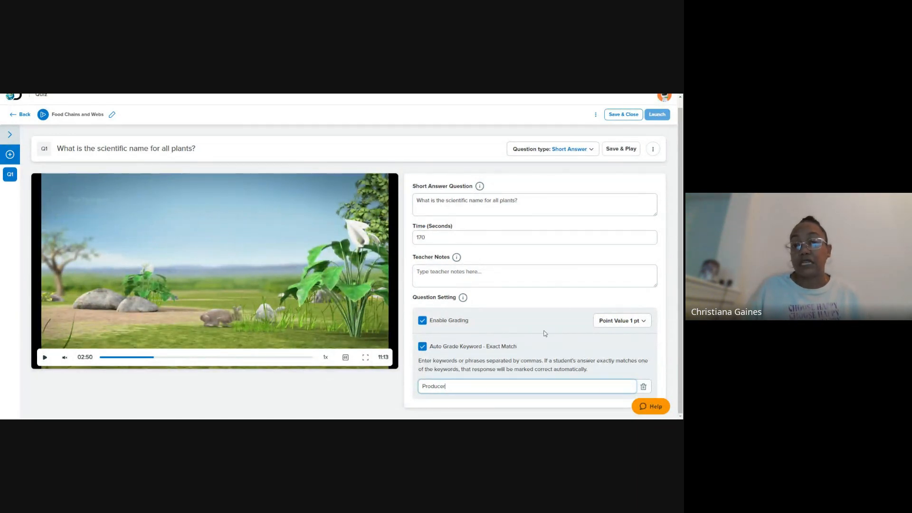
{"action": "left_click", "coordinate": [618, 152]}
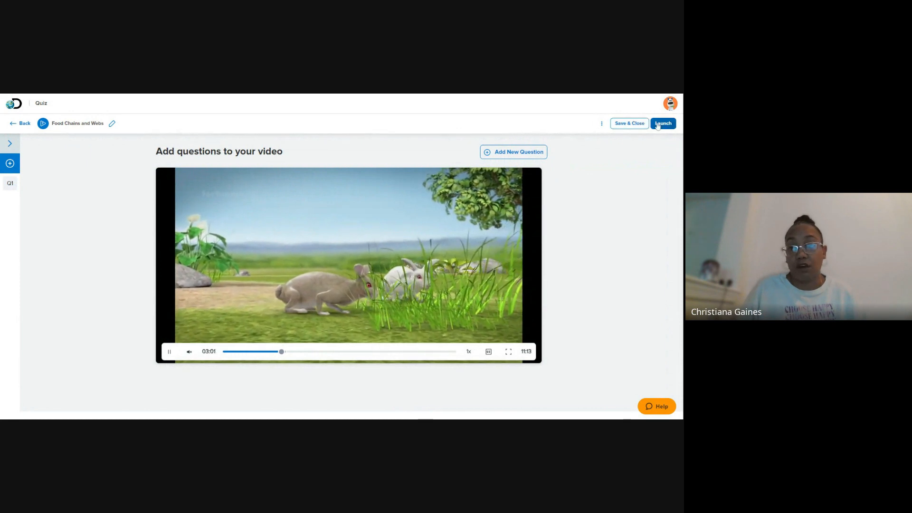
{"action": "left_click", "coordinate": [625, 125]}
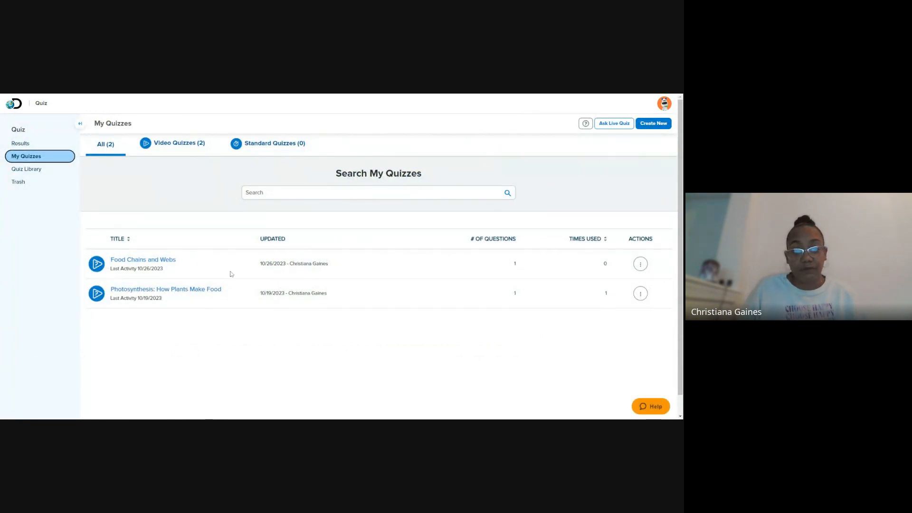
Start assigning the Food Chains and Webs quiz from My Quizzes with Allow Skipping turned off.
{"action": "left_click", "coordinate": [640, 265]}
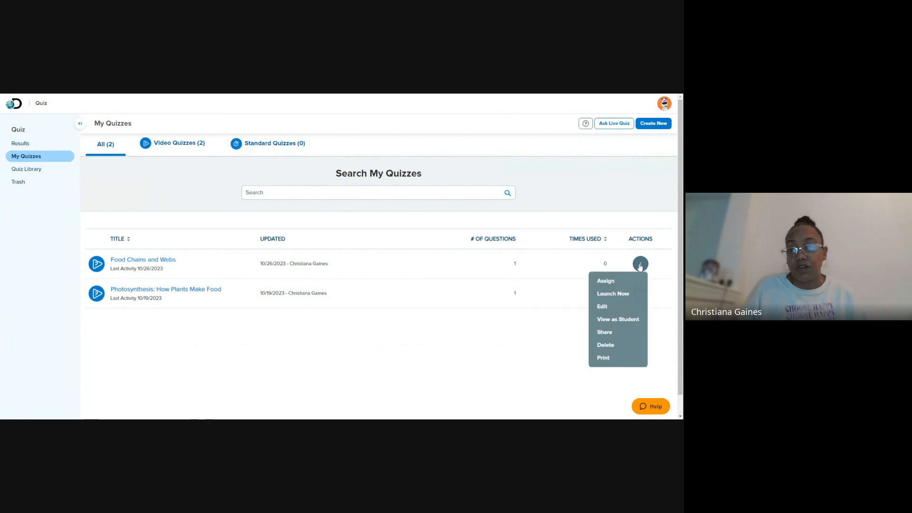
{"action": "left_click", "coordinate": [613, 284]}
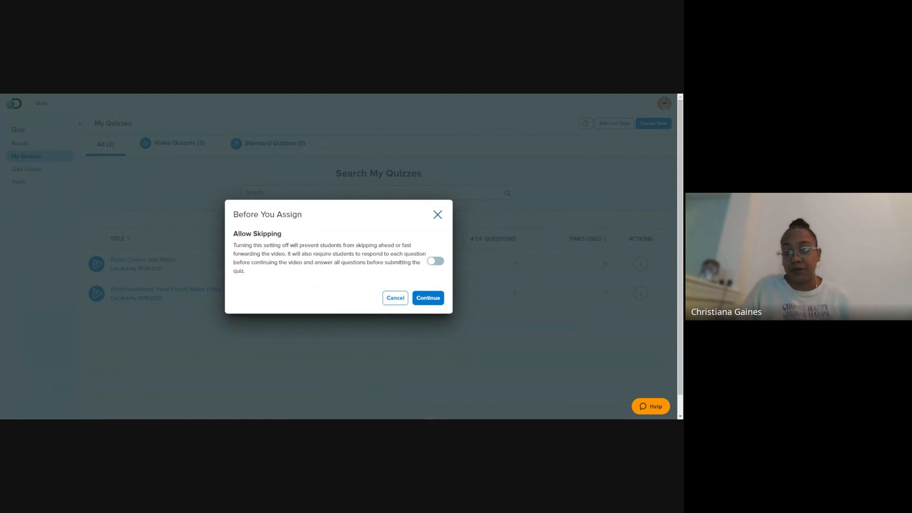
{"action": "left_click", "coordinate": [435, 261]}
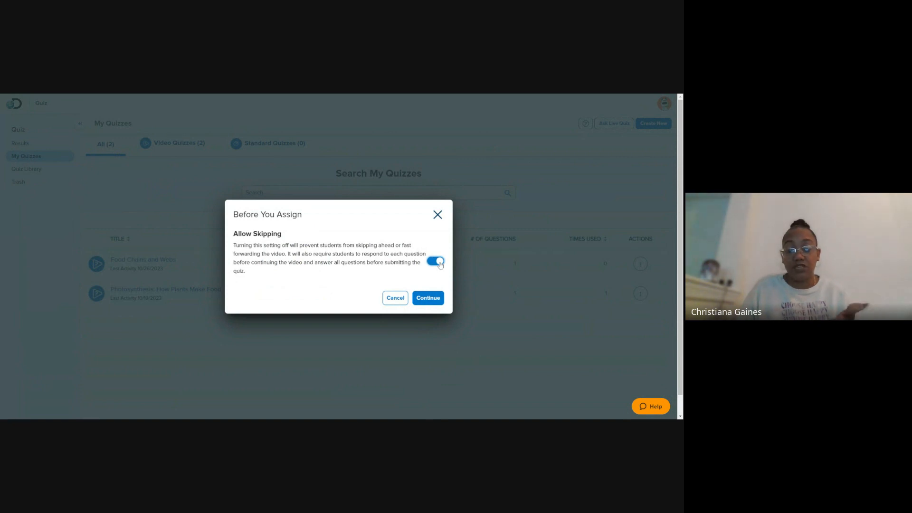
{"action": "left_click", "coordinate": [435, 261]}
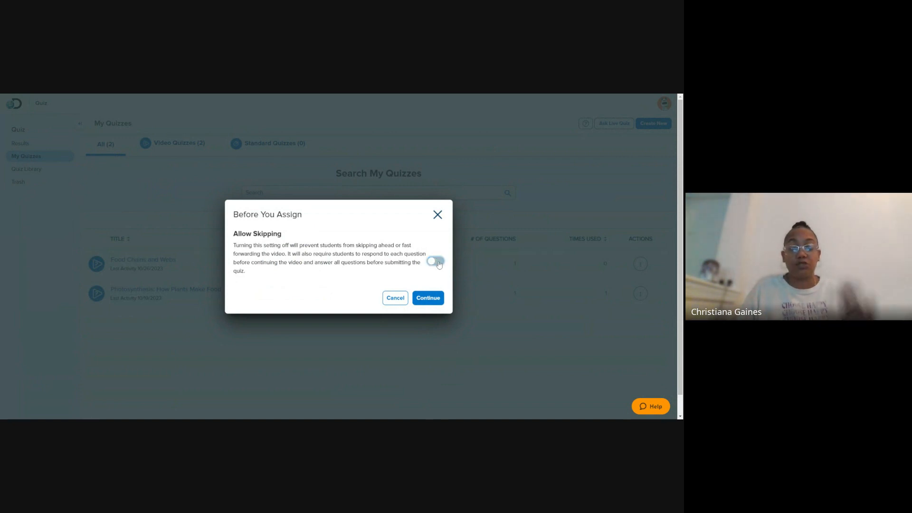
{"action": "left_click", "coordinate": [437, 304]}
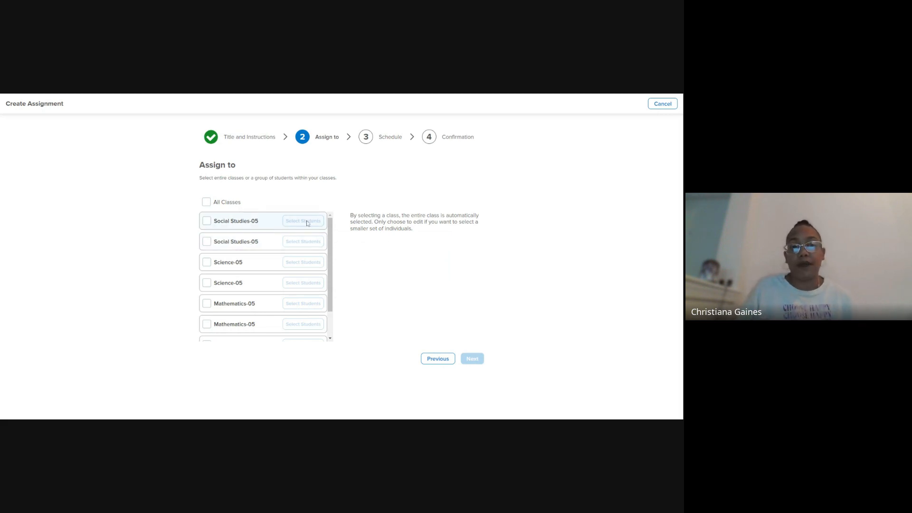
Assign the quiz to all students in both Science-05 classes and continue to scheduling.
{"action": "left_click", "coordinate": [207, 203]}
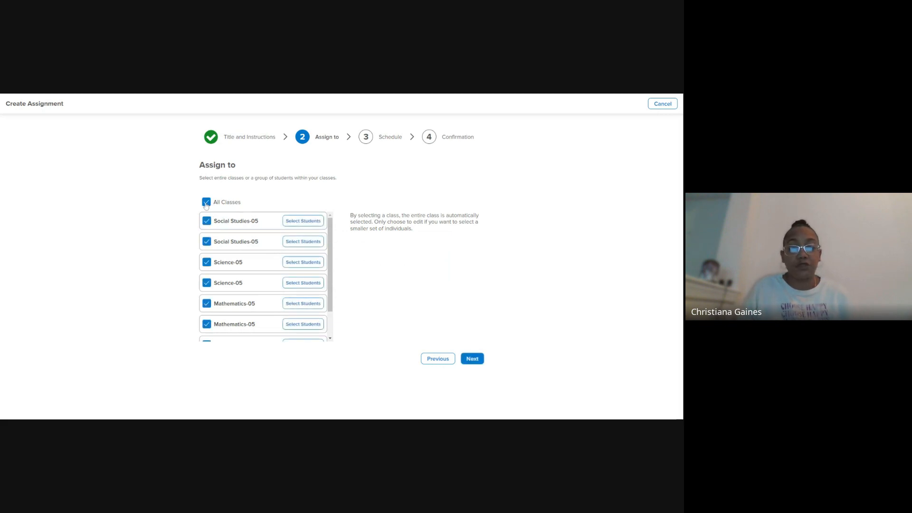
{"action": "left_click", "coordinate": [206, 203]}
{"action": "left_click", "coordinate": [206, 262]}
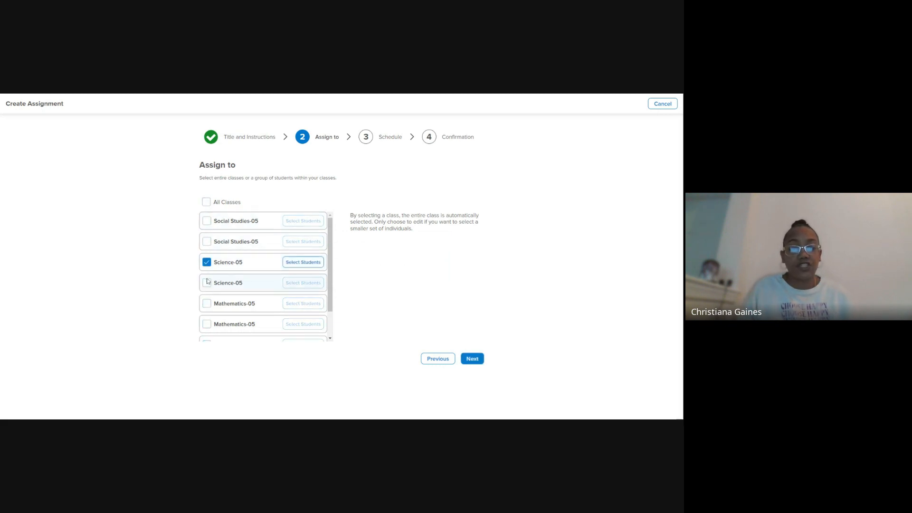
{"action": "left_click", "coordinate": [207, 283]}
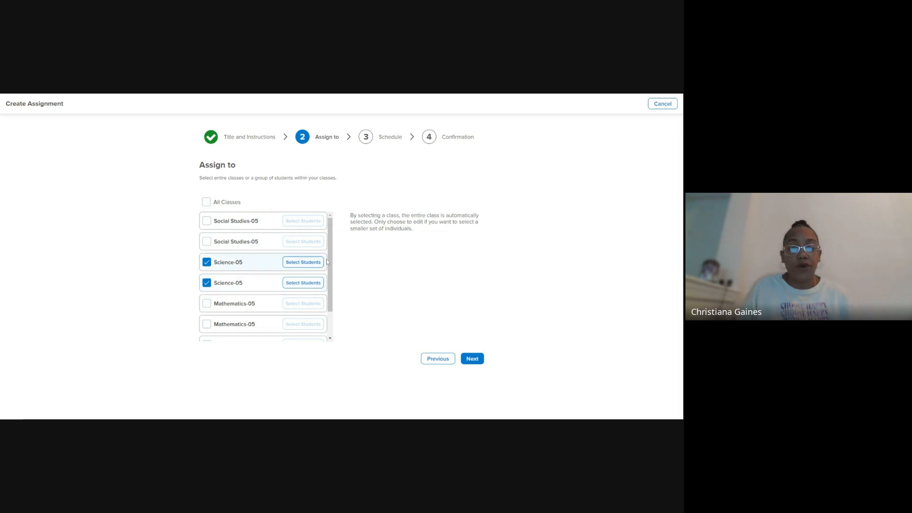
{"action": "left_click", "coordinate": [294, 264]}
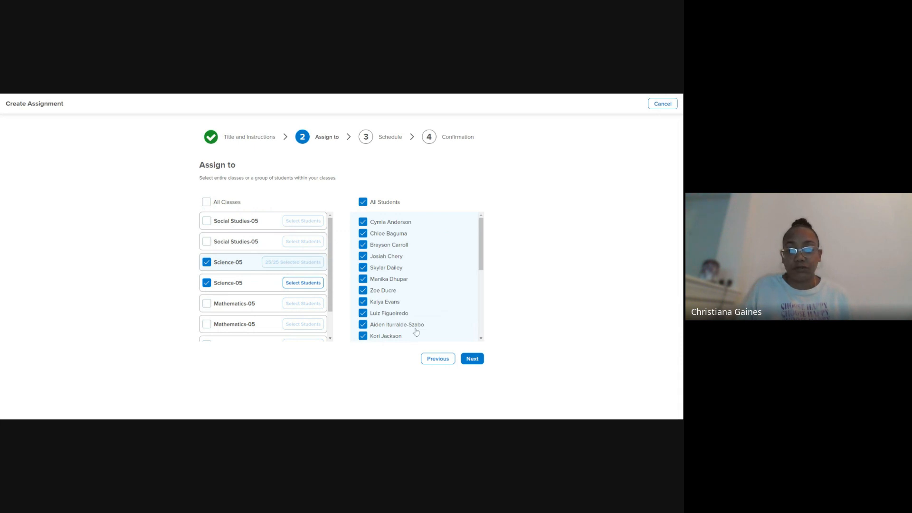
{"action": "left_click", "coordinate": [207, 263]}
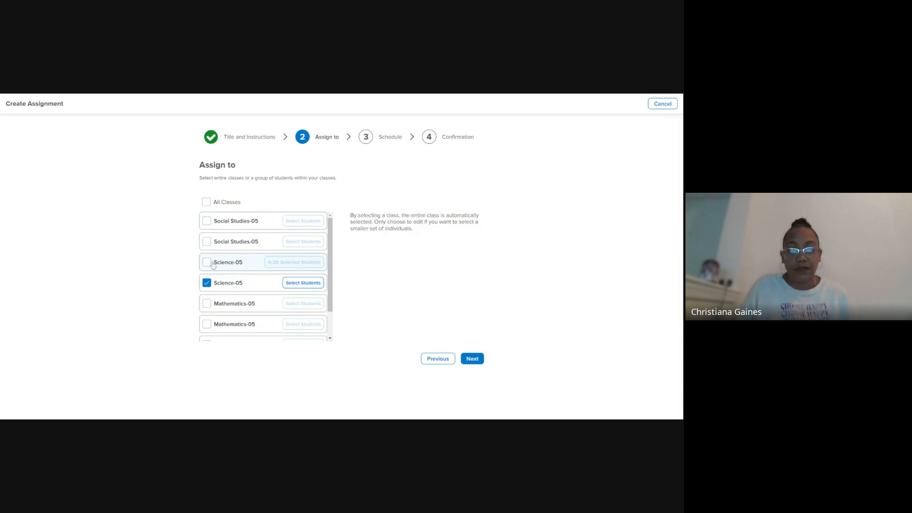
{"action": "left_click", "coordinate": [207, 264]}
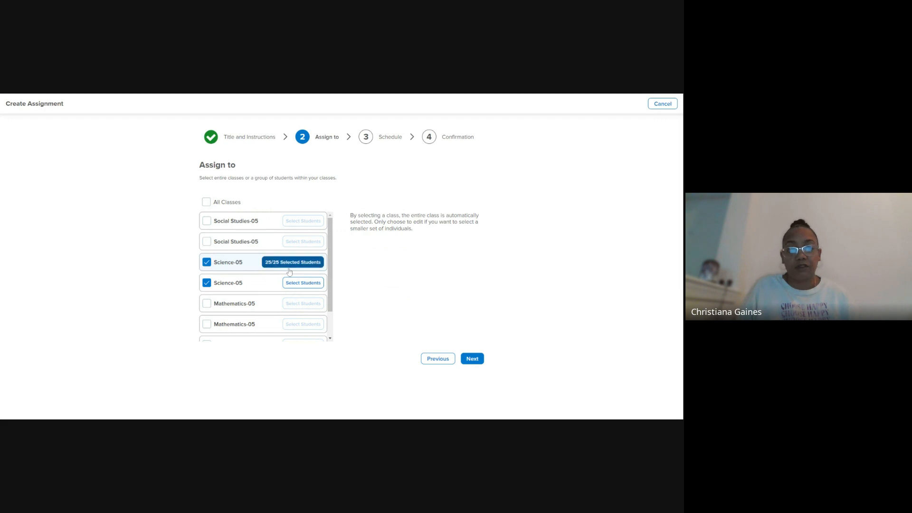
{"action": "left_click", "coordinate": [477, 361]}
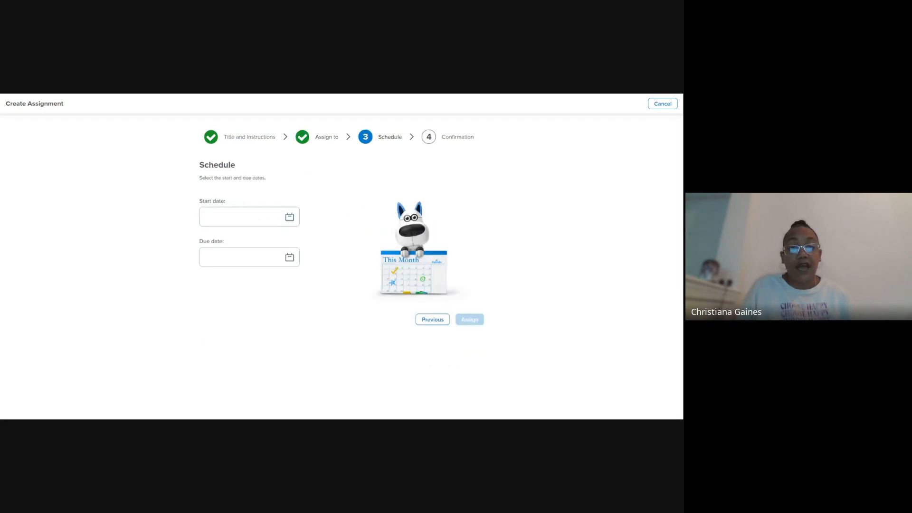
Set both the start date and due date to 10/26/2023 and assign the quiz.
{"action": "left_click", "coordinate": [290, 216]}
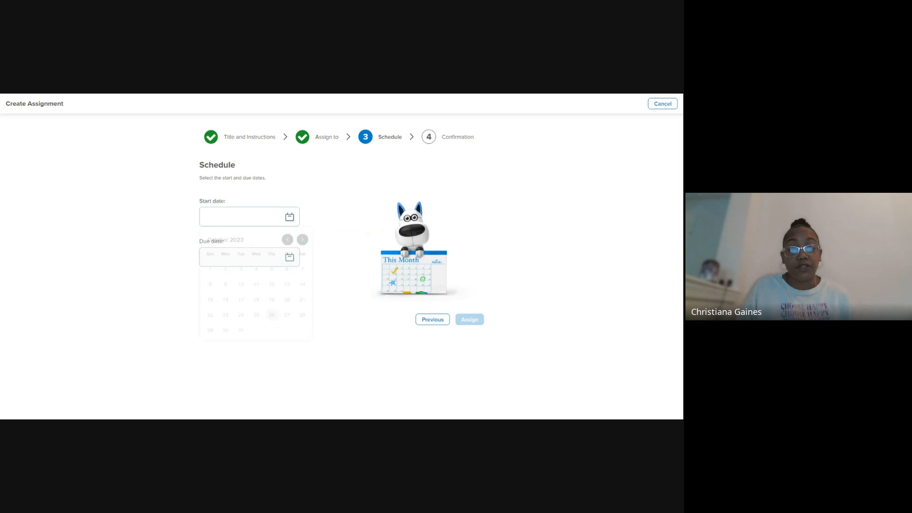
{"action": "left_click", "coordinate": [273, 315]}
{"action": "left_click", "coordinate": [285, 255]}
{"action": "left_click", "coordinate": [271, 355]}
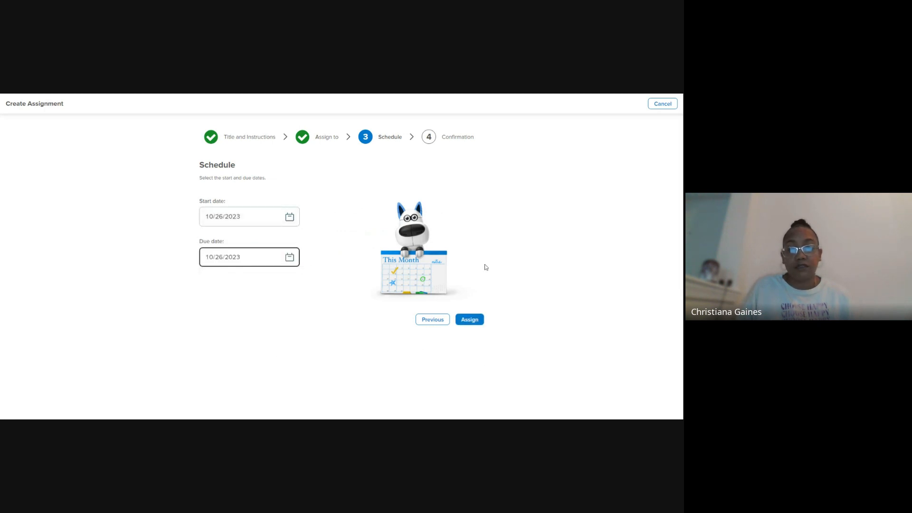
{"action": "left_click", "coordinate": [472, 320]}
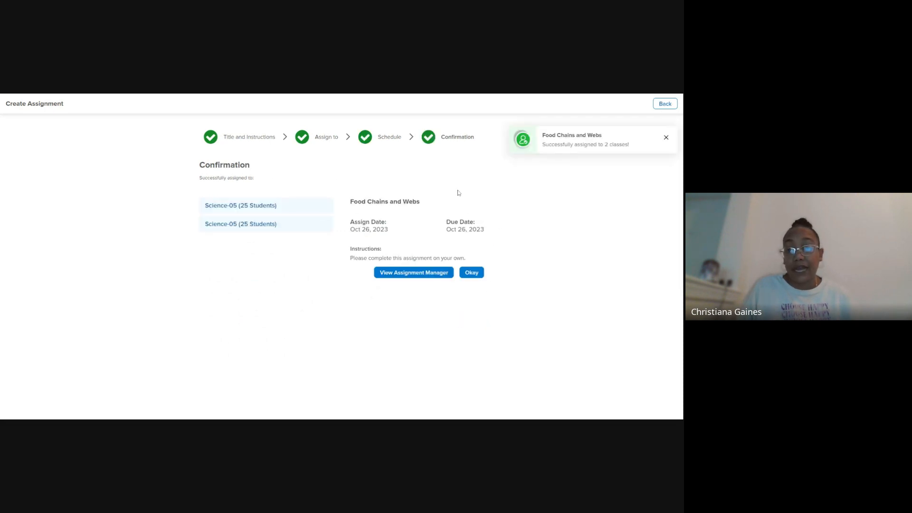
View the recent assignments in the assignment manager and check the available actions for the first Food Chains and Webs video quiz.
{"action": "left_click", "coordinate": [421, 278]}
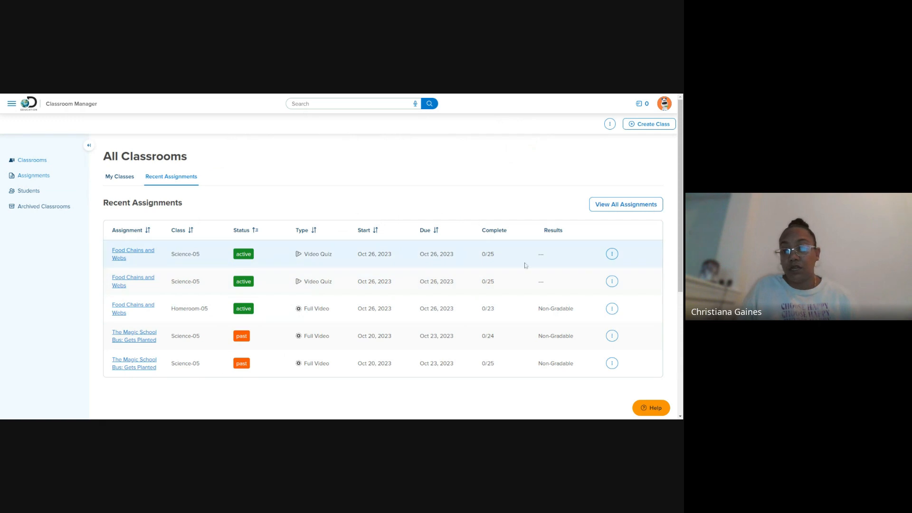
{"action": "left_click", "coordinate": [612, 253]}
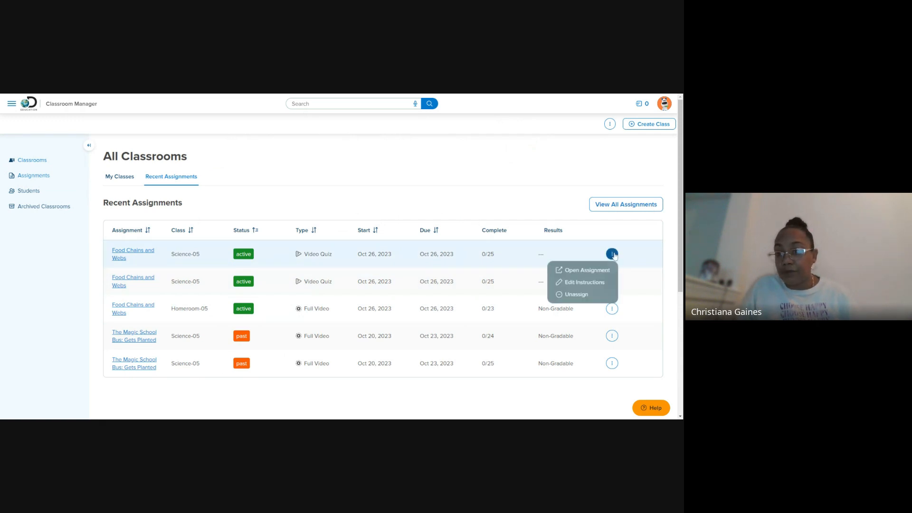
{"action": "left_click", "coordinate": [544, 253]}
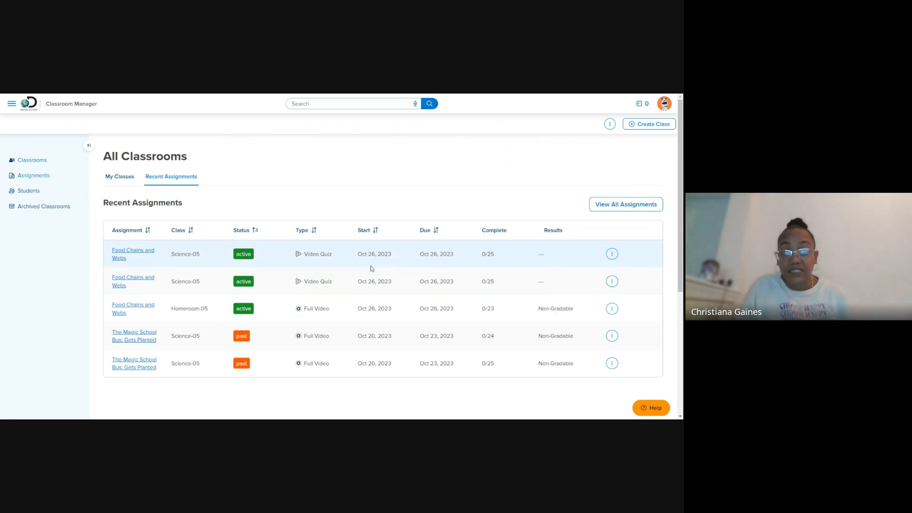
Open the first Food Chains and Webs video quiz assignment for Science-05 and review each student's progress and results.
{"action": "left_click", "coordinate": [143, 254]}
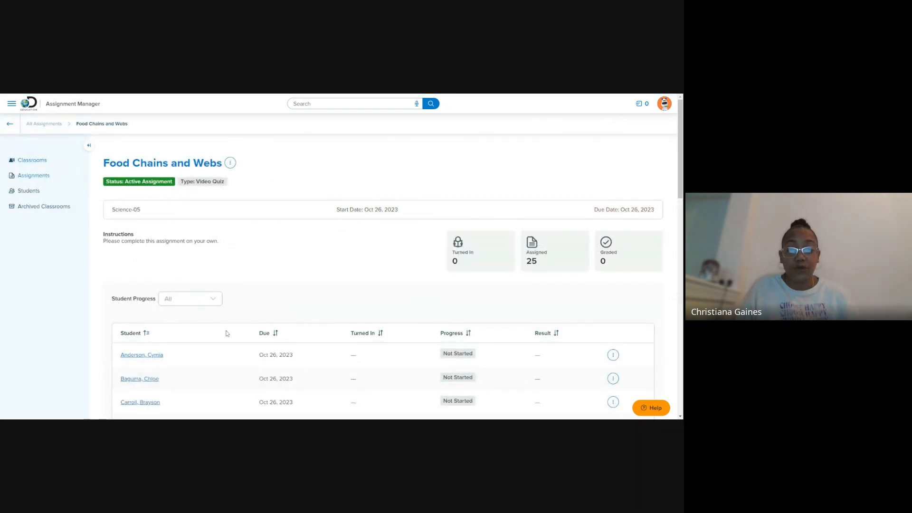
{"action": "scroll", "coordinate": [226, 333], "scroll_direction": "down", "scroll_amount": 8}
{"action": "scroll", "coordinate": [224, 335], "scroll_direction": "up", "scroll_amount": 6}
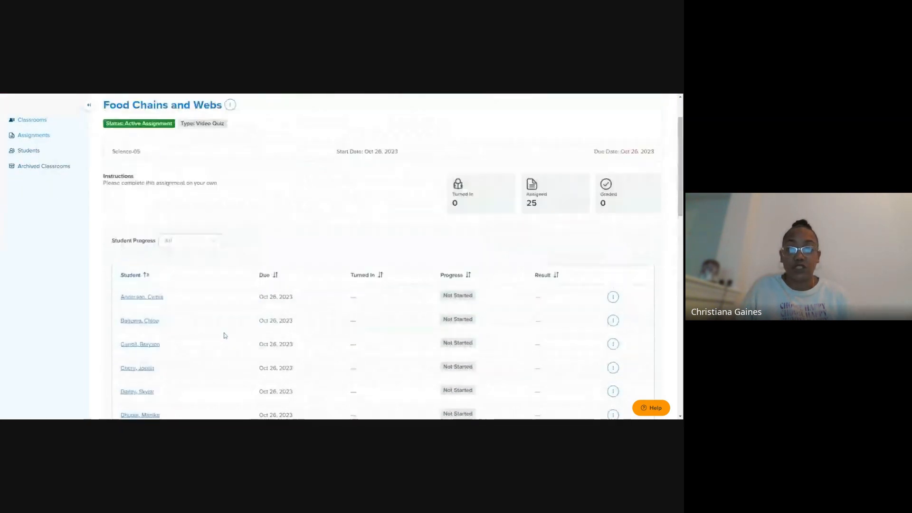
{"action": "scroll", "coordinate": [224, 335], "scroll_direction": "up", "scroll_amount": 1}
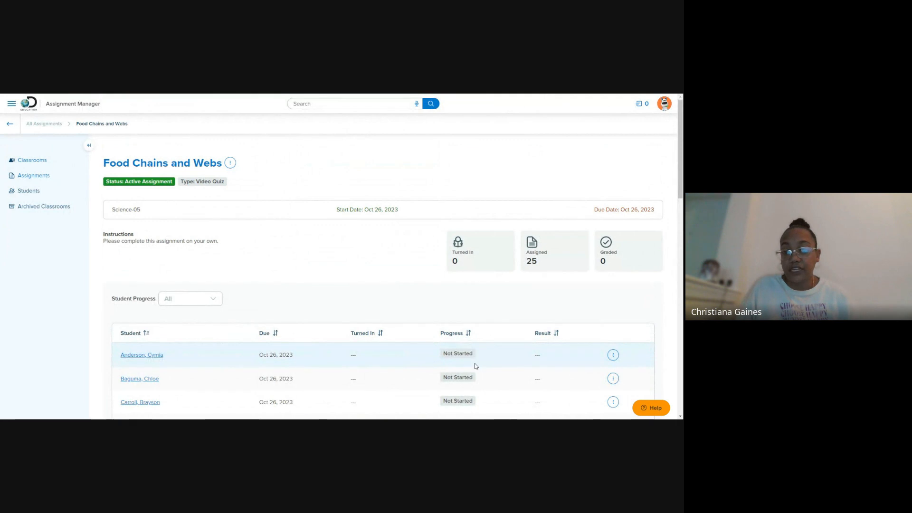
{"action": "scroll", "coordinate": [476, 366], "scroll_direction": "down", "scroll_amount": 1}
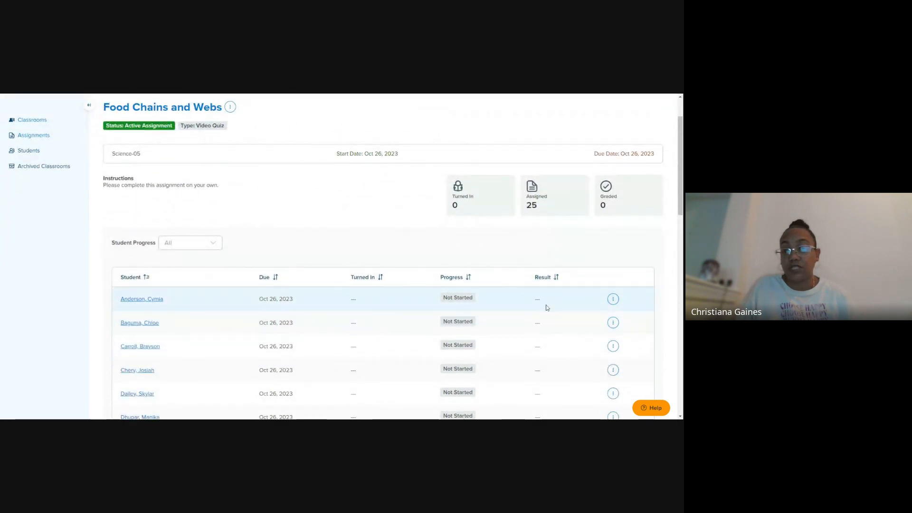
{"action": "scroll", "coordinate": [509, 313], "scroll_direction": "up", "scroll_amount": 1}
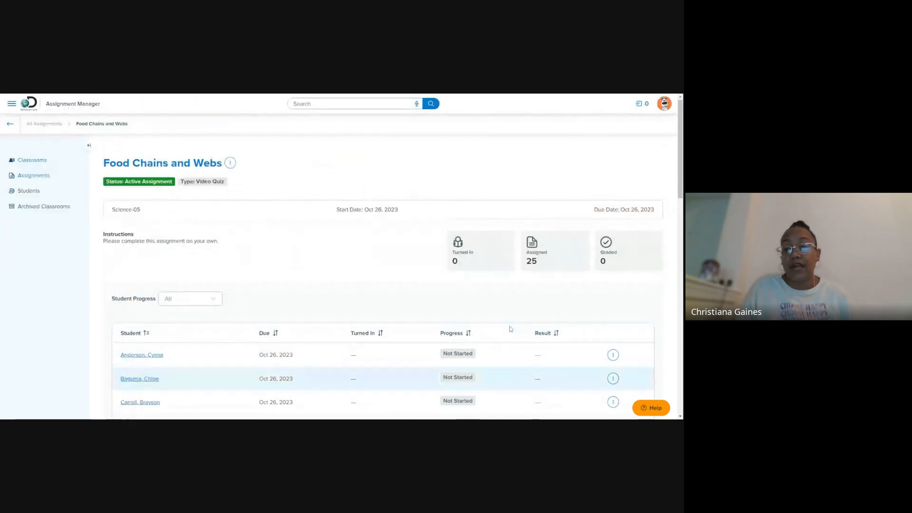